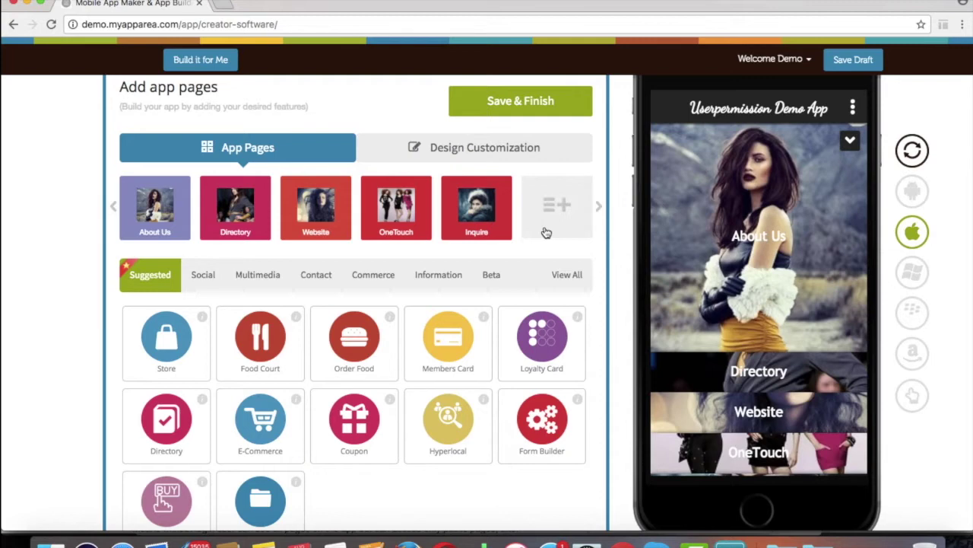
- Add the Inquire page so the preview shows its contact form with name, email, company, phone, website and city fields
{"action": "left_click", "coordinate": [478, 209]}
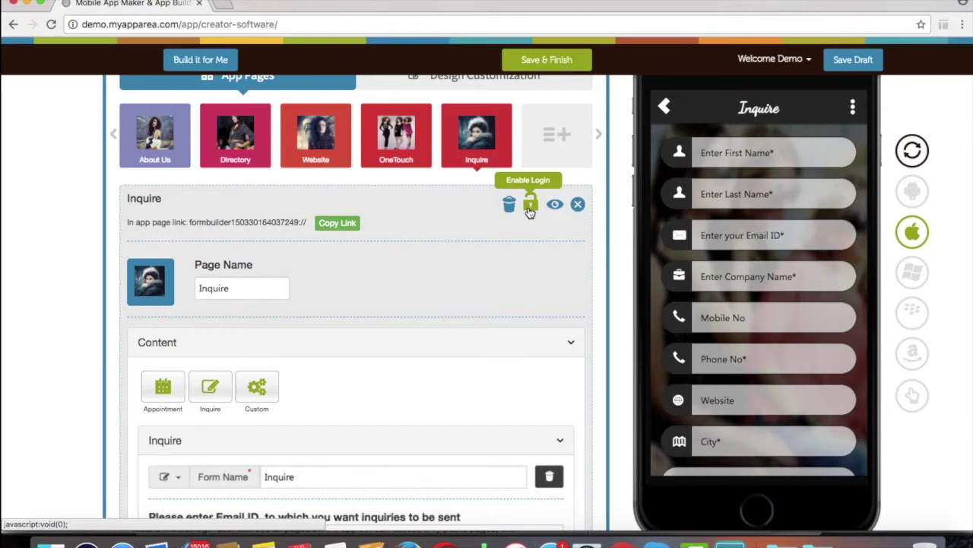
- Scroll through the Inquire page settings to review the form name and recipient email
{"action": "scroll", "coordinate": [537, 297], "scroll_direction": "down", "scroll_amount": 1}
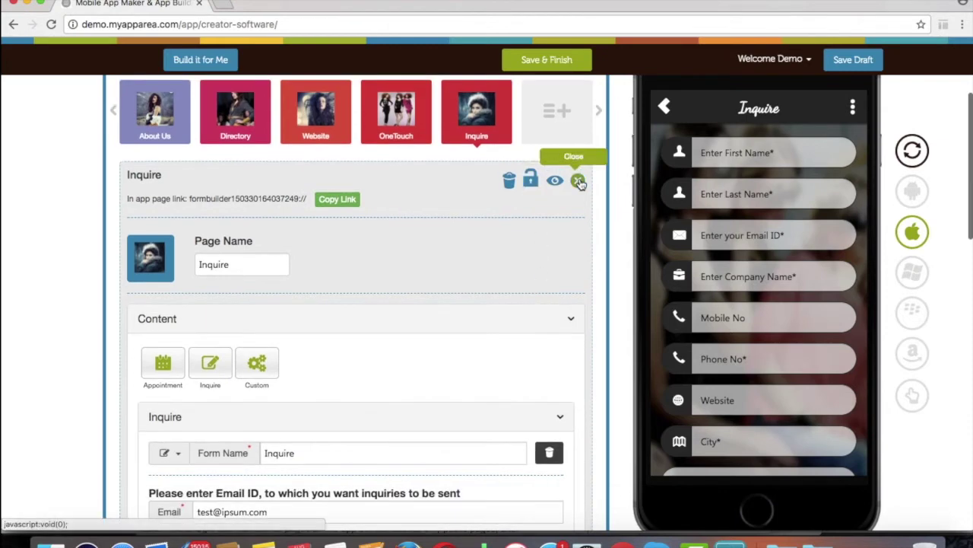
- Close the Inquire editor and bring up the Login system page settings with its sign-in preview
{"action": "left_click", "coordinate": [579, 181]}
{"action": "scroll", "coordinate": [228, 373], "scroll_direction": "down", "scroll_amount": 5}
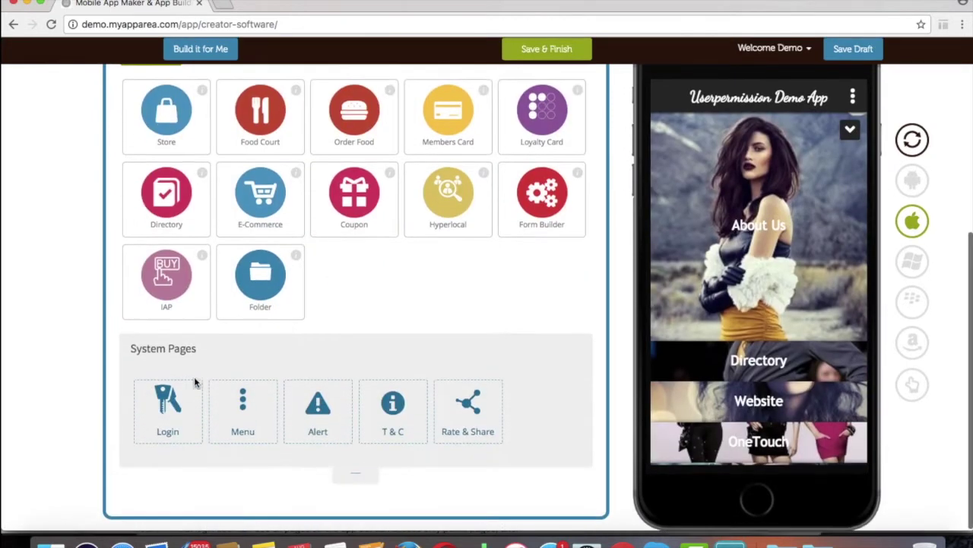
{"action": "left_click", "coordinate": [194, 382]}
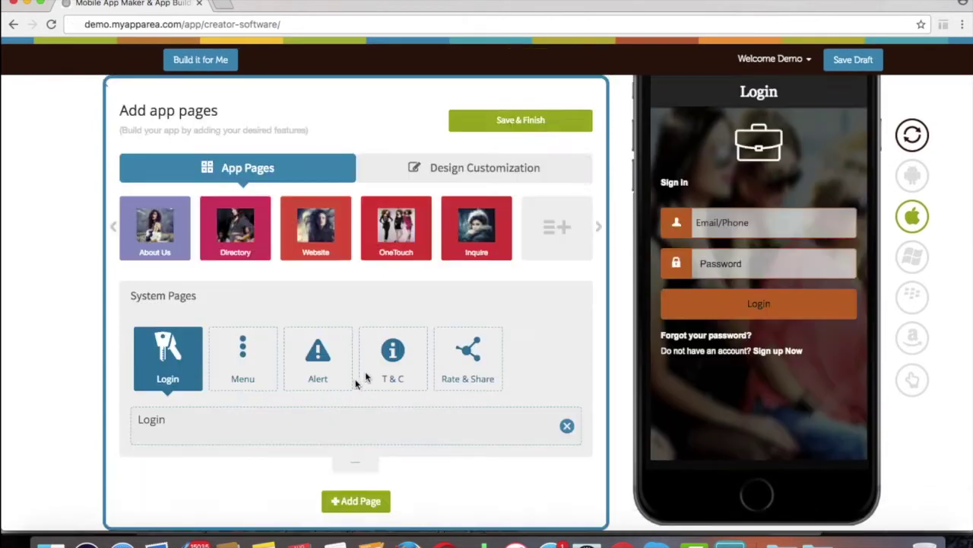
{"action": "scroll", "coordinate": [373, 369], "scroll_direction": "down", "scroll_amount": 2}
{"action": "scroll", "coordinate": [418, 384], "scroll_direction": "down", "scroll_amount": 5}
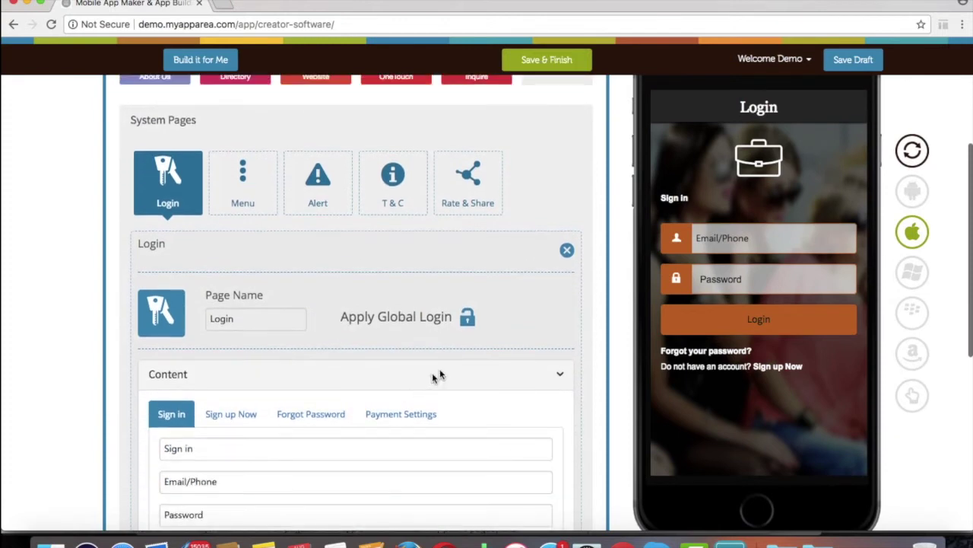
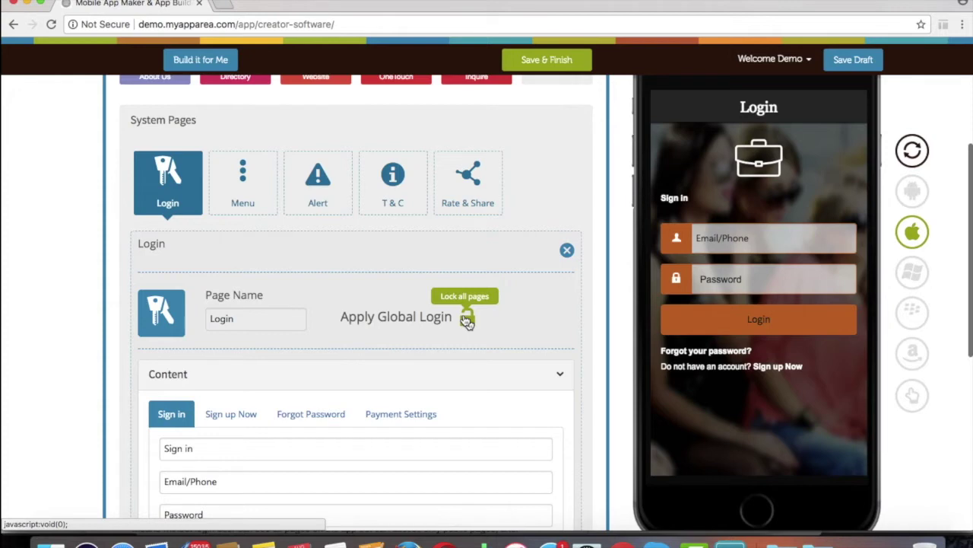
- Apply global login to lock every page of the app, then save and finish the build
{"action": "left_click", "coordinate": [467, 319]}
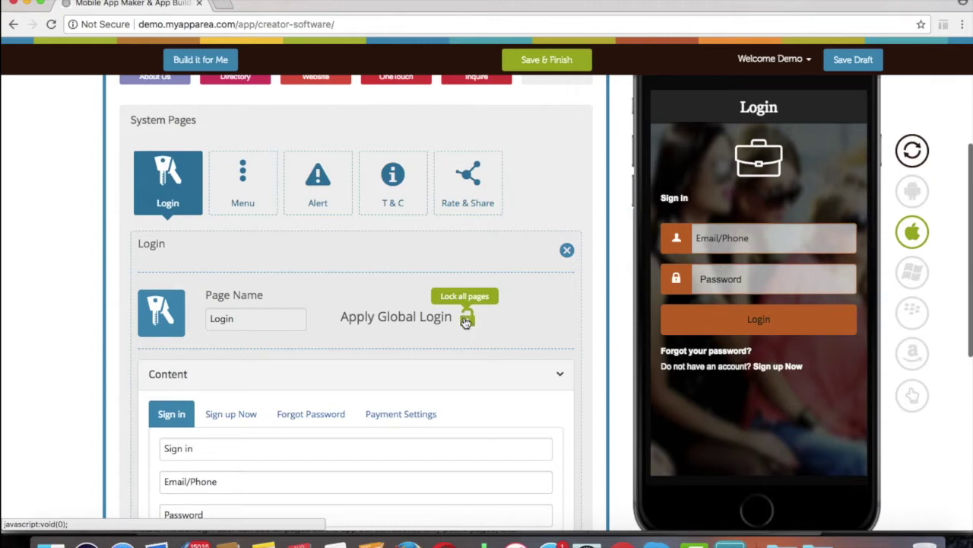
{"action": "left_click", "coordinate": [572, 67]}
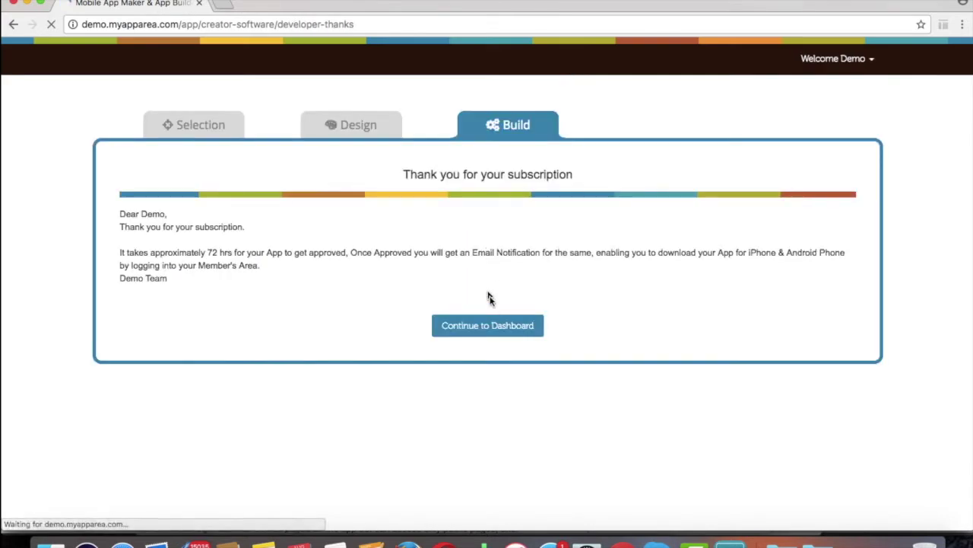
- Go to the dashboard and open the registered users for Userpermission Demo App
{"action": "left_click", "coordinate": [493, 325]}
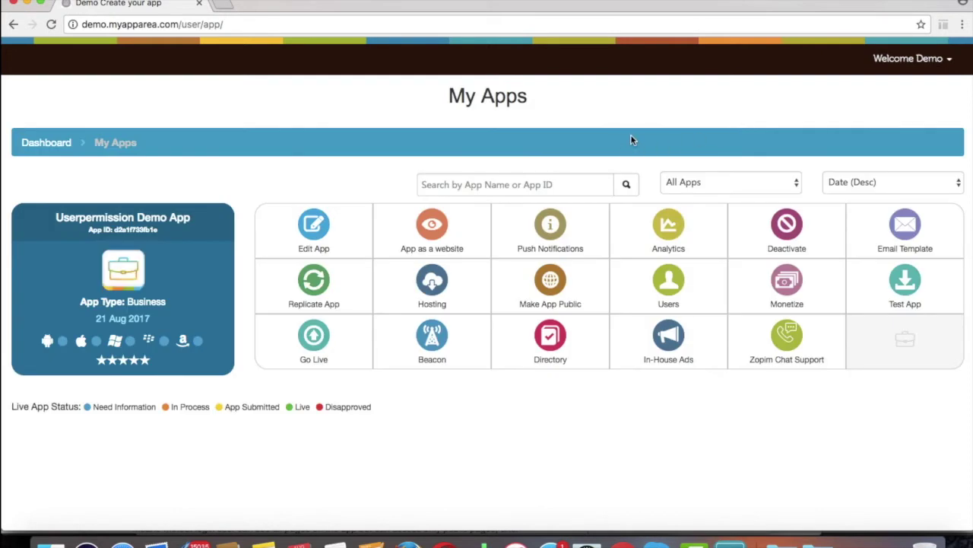
{"action": "left_click", "coordinate": [670, 287]}
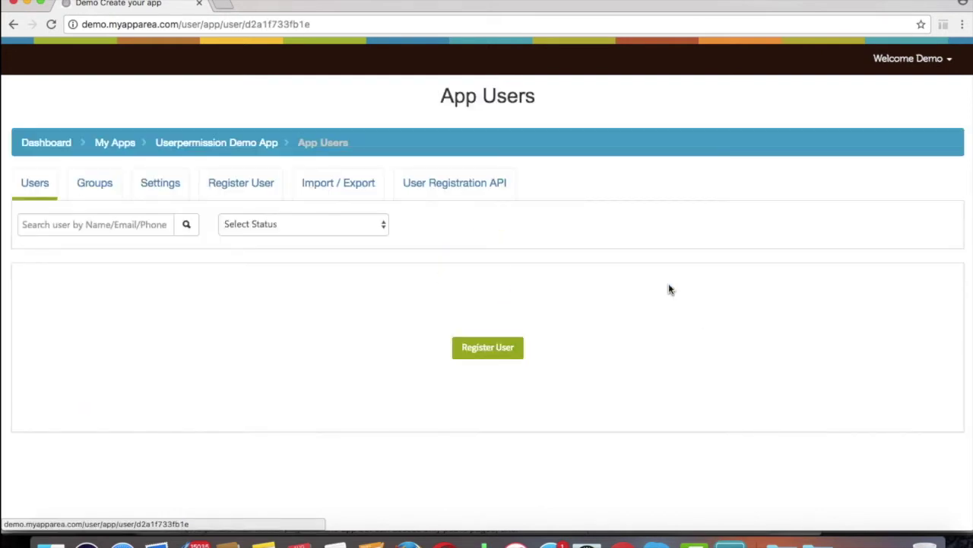
- Register a new user with their full name, e-mail and phone number, and save
{"action": "left_click", "coordinate": [222, 188]}
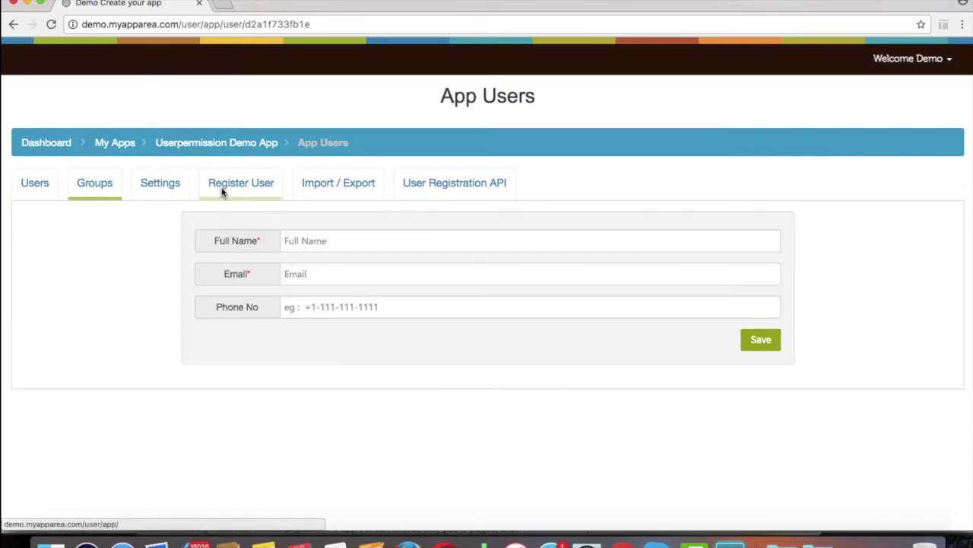
{"action": "left_click", "coordinate": [305, 242]}
{"action": "type", "text": "J"}
{"action": "left_click", "coordinate": [319, 269]}
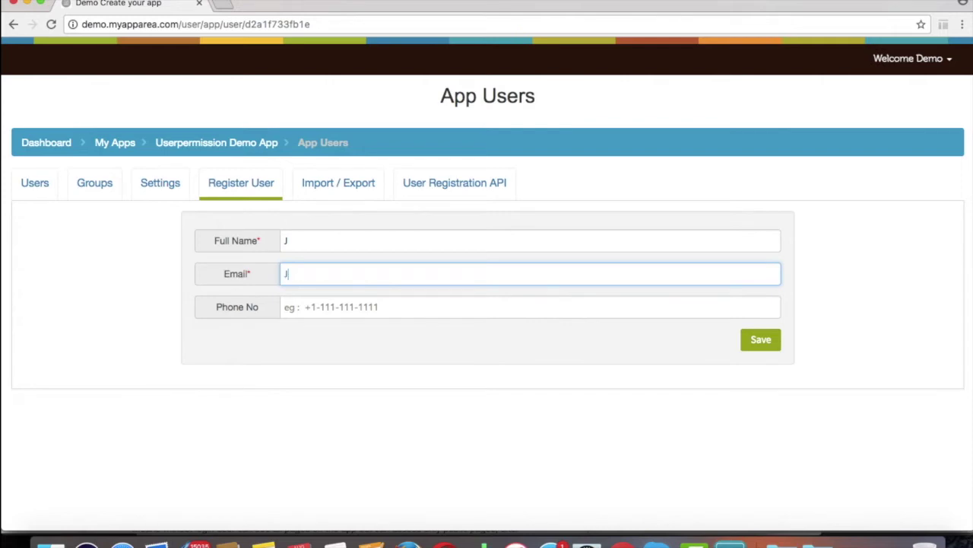
{"action": "left_click", "coordinate": [338, 308]}
{"action": "type", "text": "987654321"}
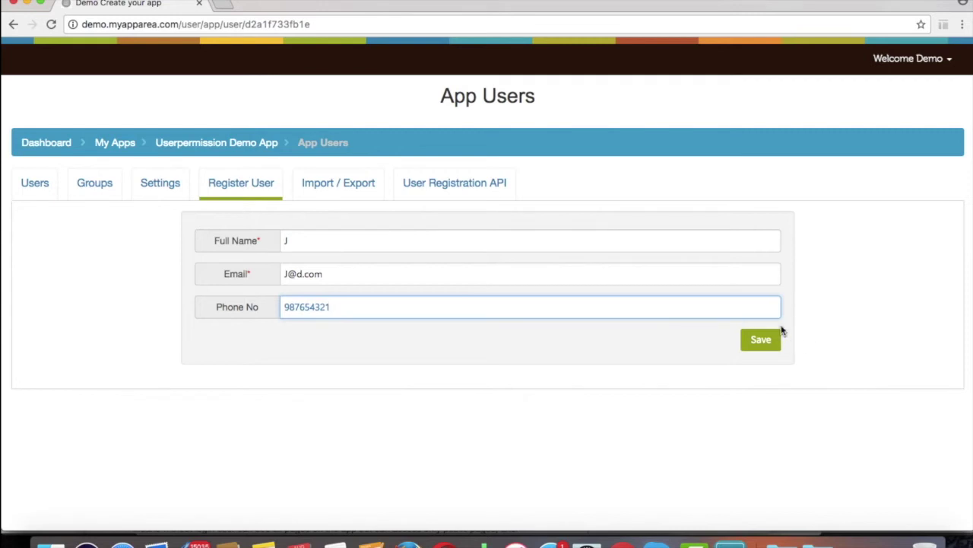
{"action": "type", "text": "0"}
{"action": "left_click", "coordinate": [782, 337]}
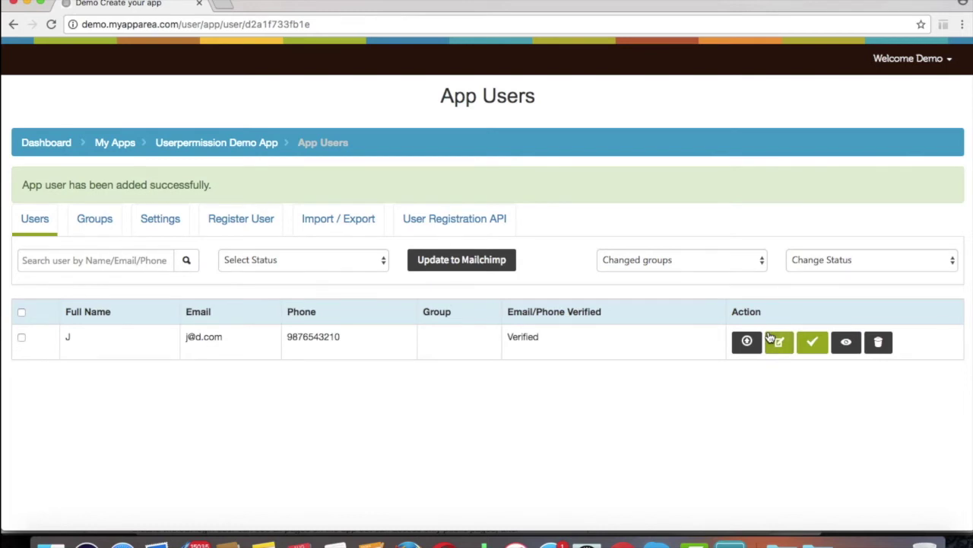
{"action": "left_click", "coordinate": [109, 228]}
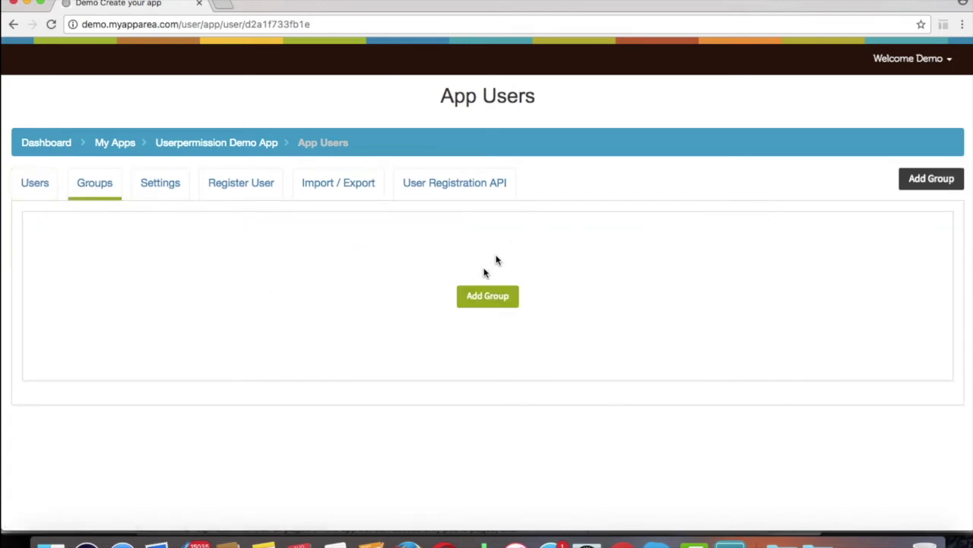
- Create group 'Group - 1' with About Us, Inquire and Room Reservation pages and member card linked
{"action": "left_click", "coordinate": [487, 296]}
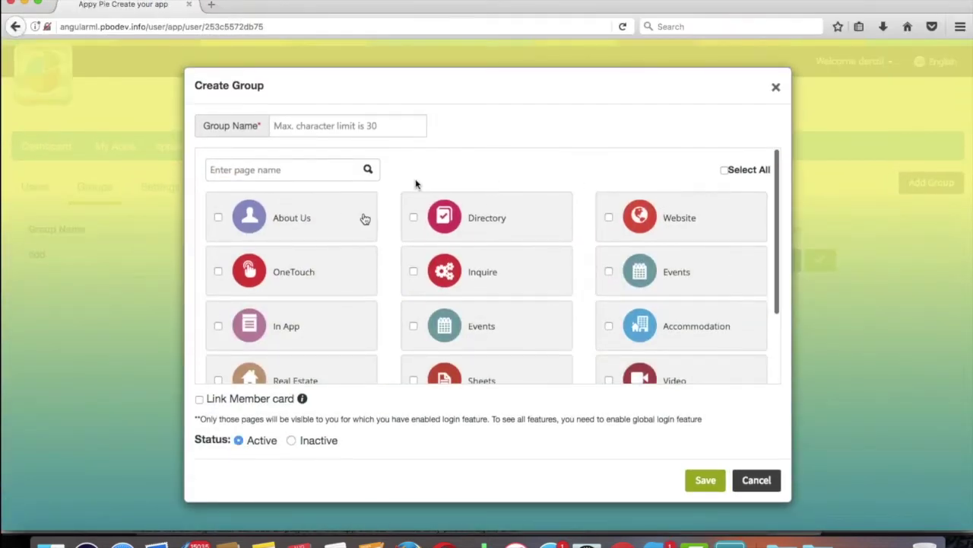
{"action": "left_click", "coordinate": [318, 125]}
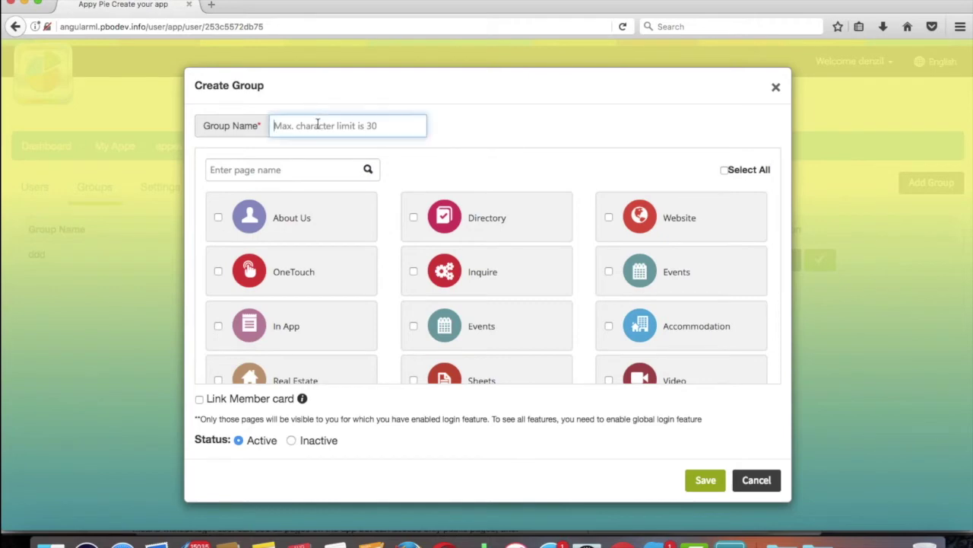
{"action": "type", "text": "Grip"}
{"action": "key", "text": "BackSpace"}
{"action": "key", "text": "BackSpace"}
{"action": "type", "text": "oup - 1"}
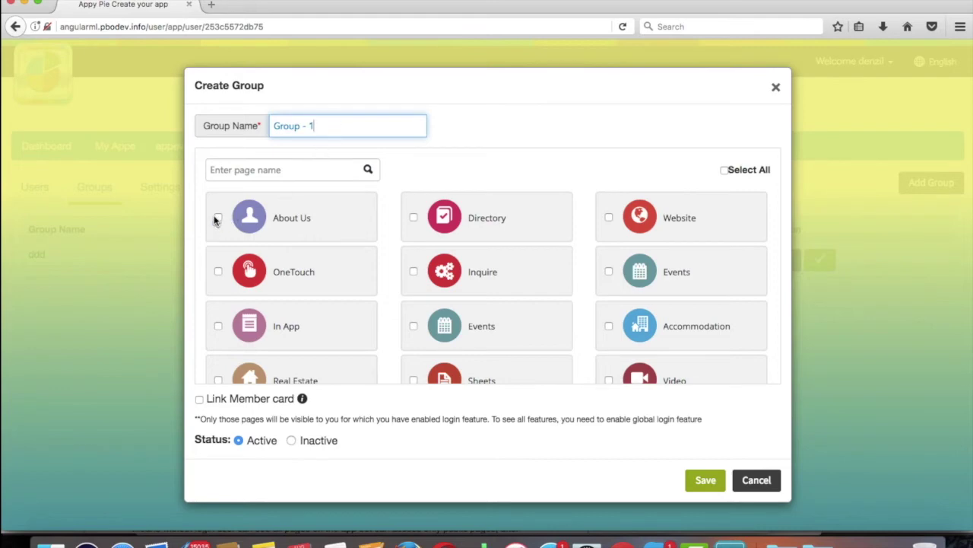
{"action": "left_click", "coordinate": [217, 218]}
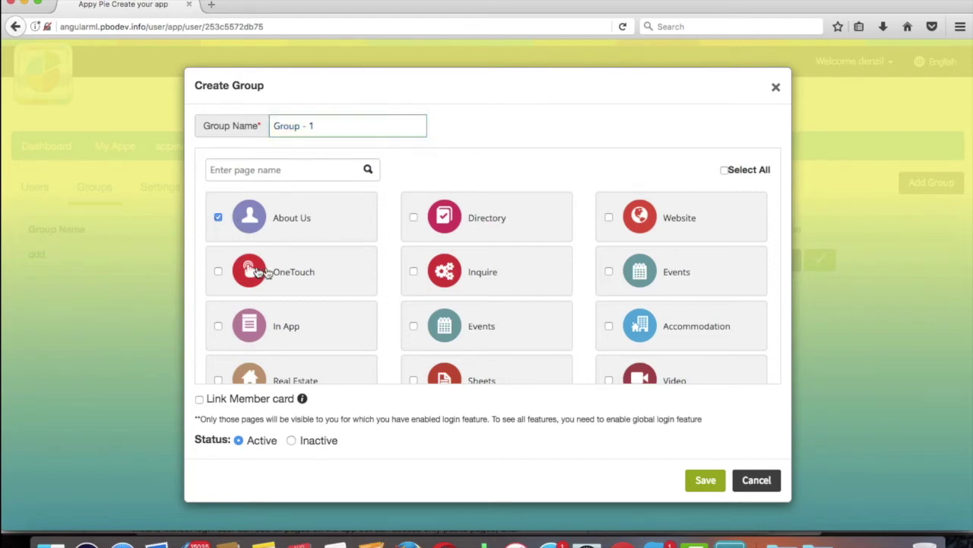
{"action": "left_click", "coordinate": [413, 271]}
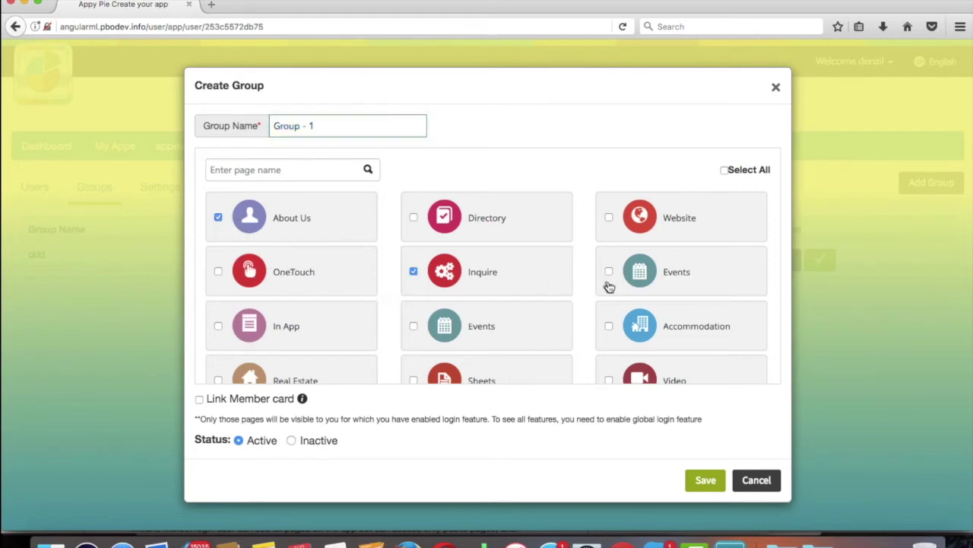
{"action": "left_click", "coordinate": [608, 325]}
{"action": "left_click", "coordinate": [200, 400]}
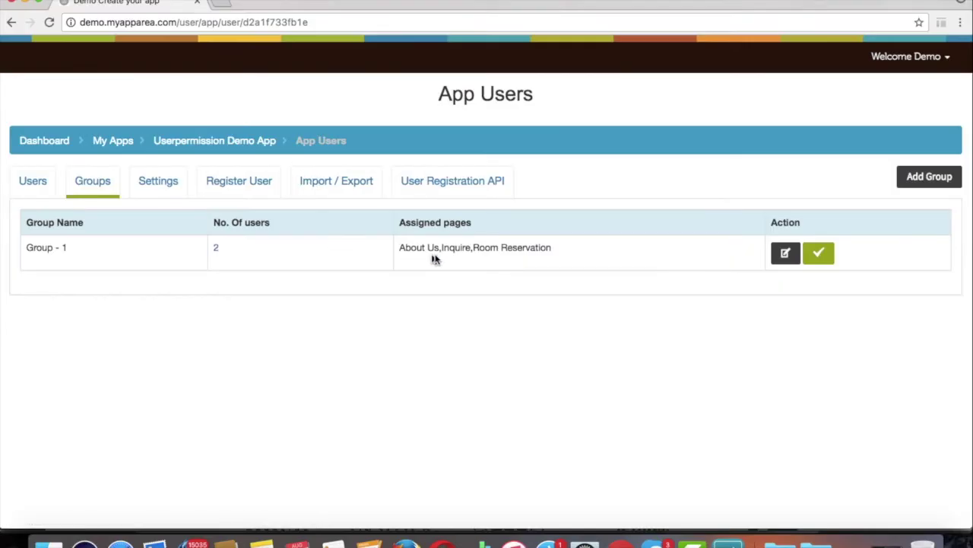
{"action": "left_click", "coordinate": [216, 177]}
- Save a second user with name, e-mail and phone, then open the first user for editing
{"action": "left_click", "coordinate": [327, 234]}
{"action": "type", "text": "i"}
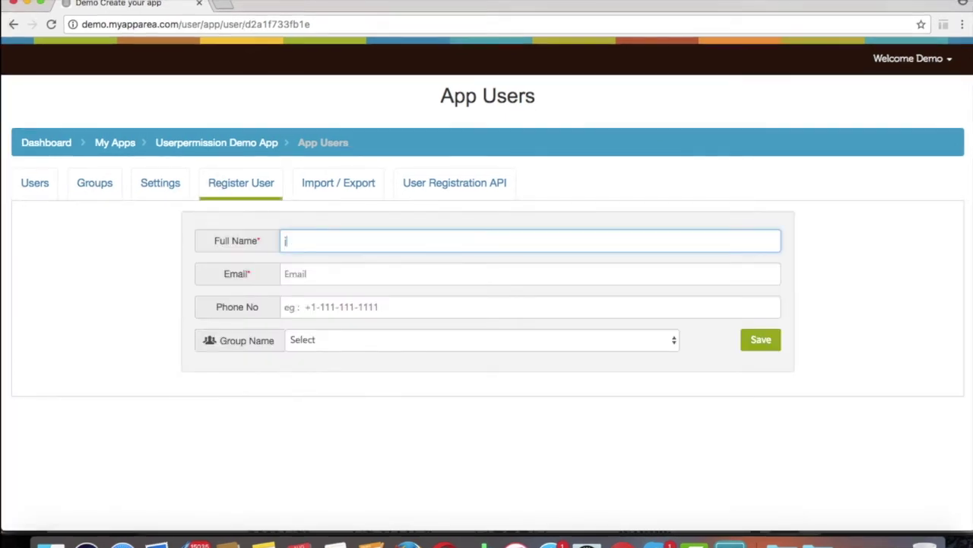
{"action": "left_click", "coordinate": [332, 270]}
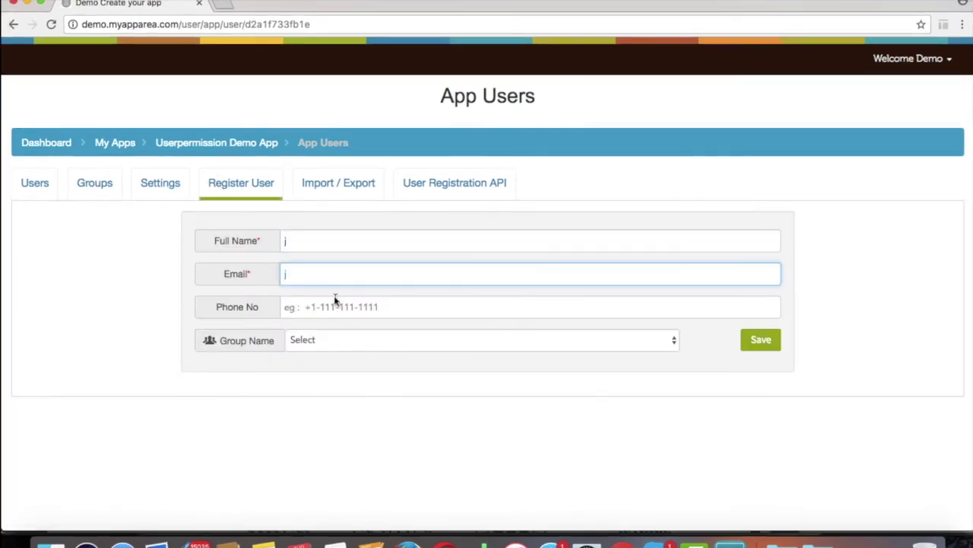
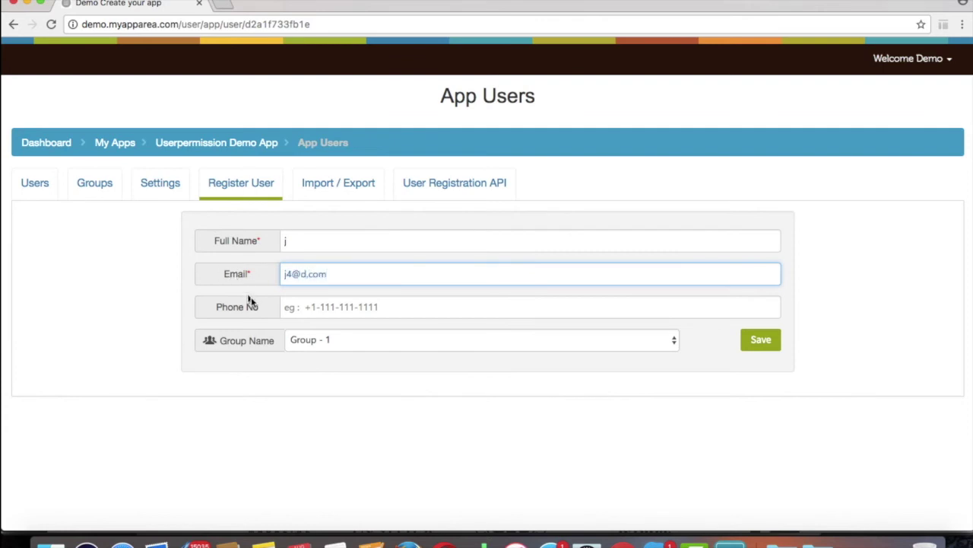
{"action": "left_click", "coordinate": [313, 307]}
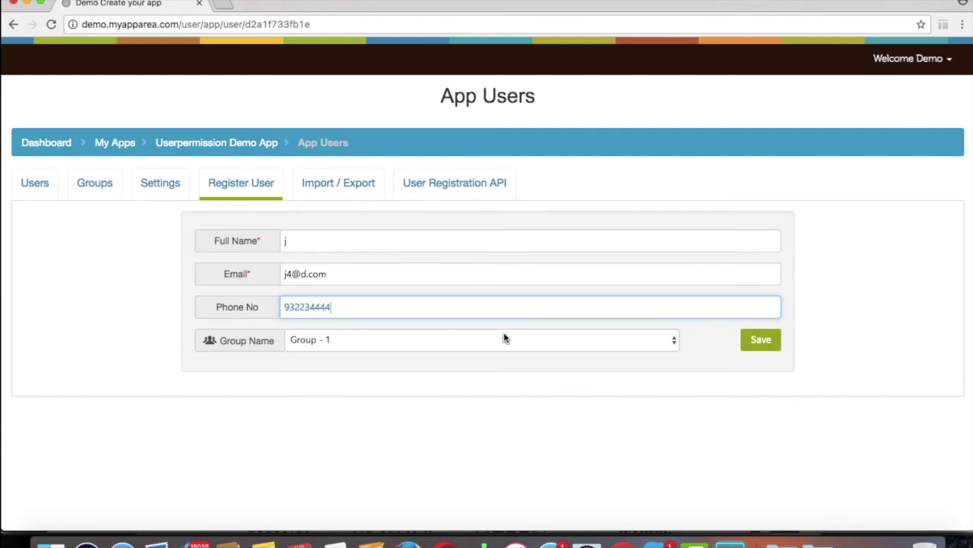
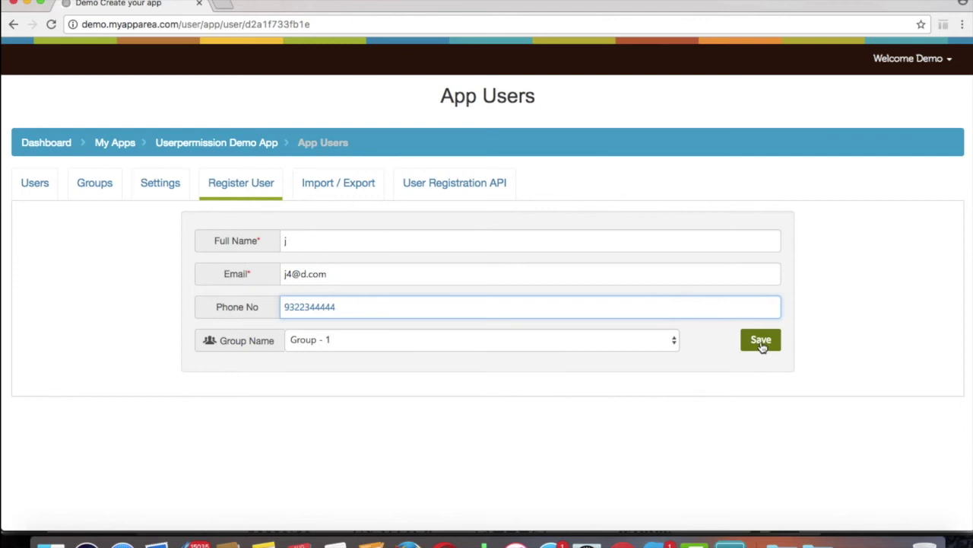
{"action": "left_click", "coordinate": [761, 344]}
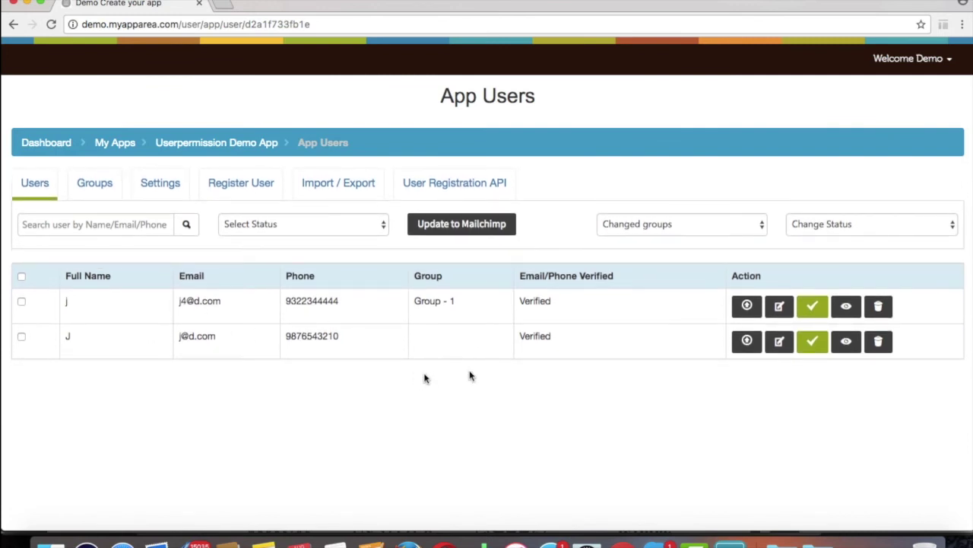
{"action": "left_click", "coordinate": [779, 342]}
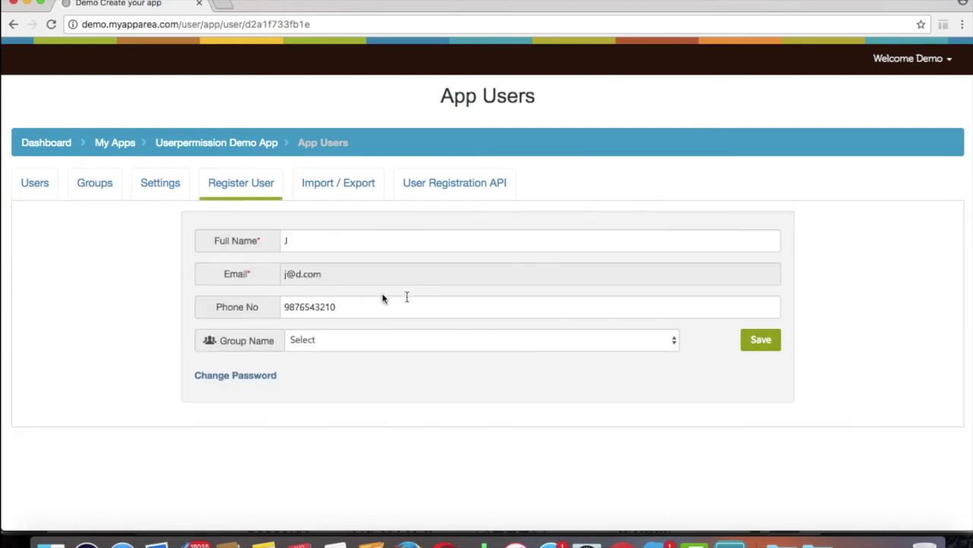
- Assign the first user to Group - 1 and save the change
{"action": "left_click", "coordinate": [343, 340]}
{"action": "left_click", "coordinate": [342, 353]}
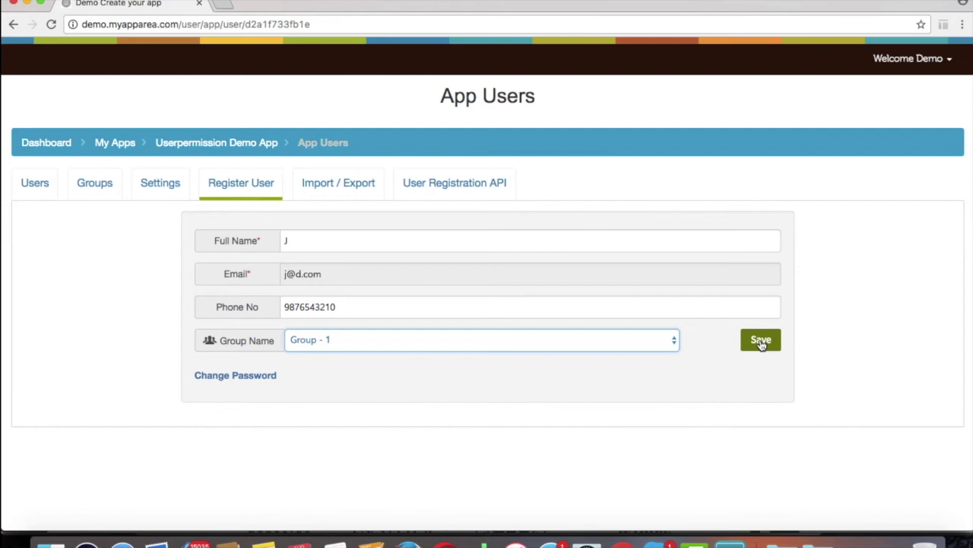
{"action": "left_click", "coordinate": [761, 340]}
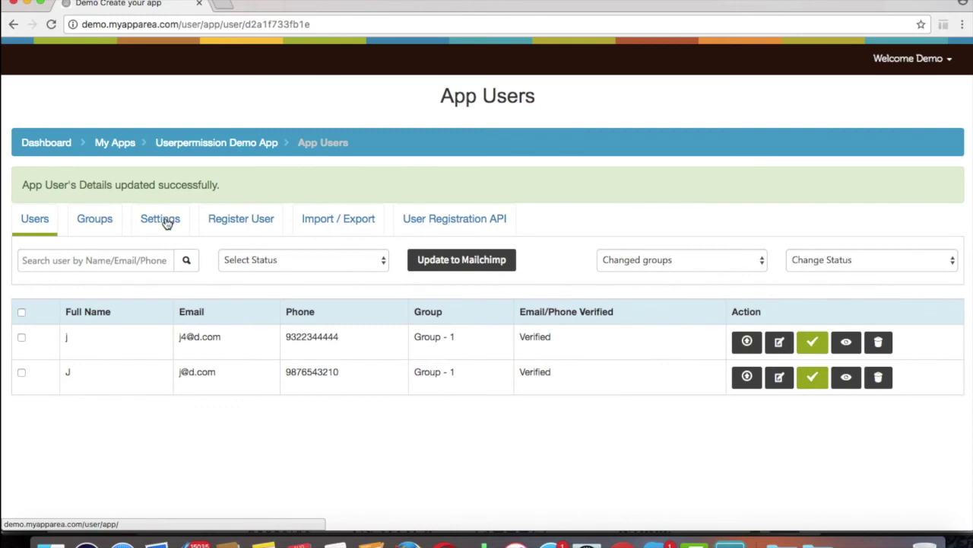
- Open the user configuration settings and scroll through the toggles
{"action": "left_click", "coordinate": [162, 219]}
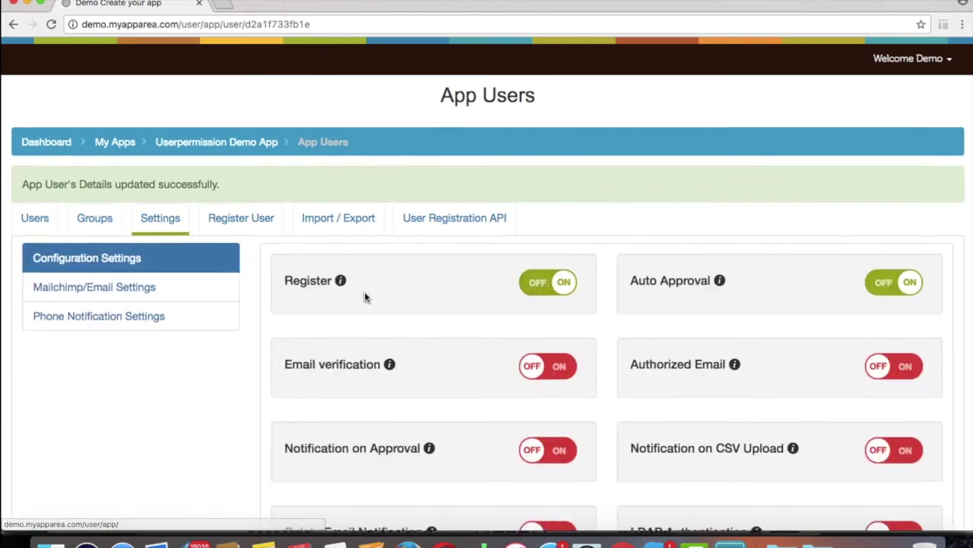
{"action": "scroll", "coordinate": [365, 297], "scroll_direction": "down", "scroll_amount": 3}
{"action": "scroll", "coordinate": [364, 297], "scroll_direction": "down", "scroll_amount": 6}
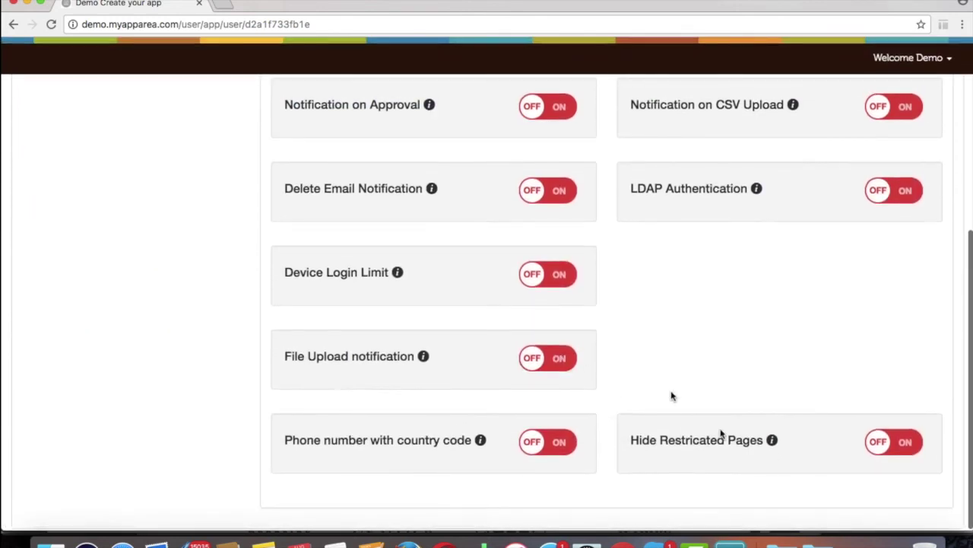